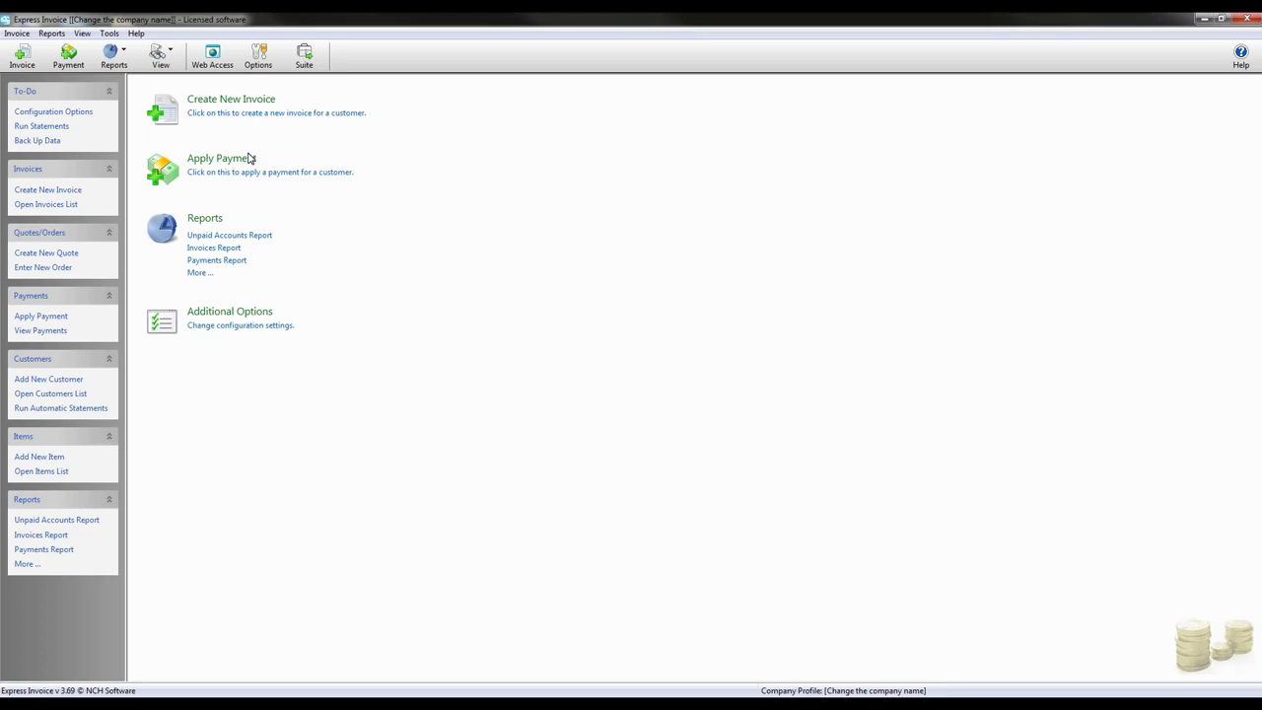
- Start a new invoice and enter the customer's name and billing address
click(20, 57)
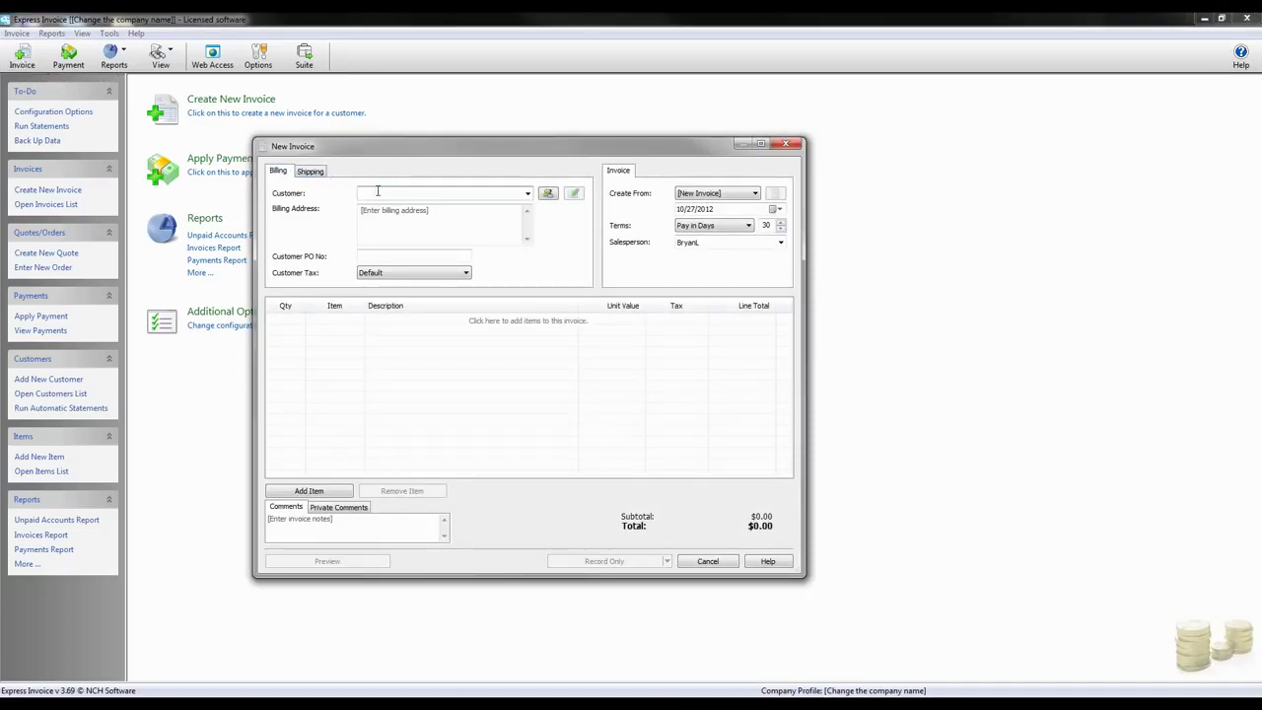
text(John Doe)
click(527, 194)
click(529, 195)
click(431, 218)
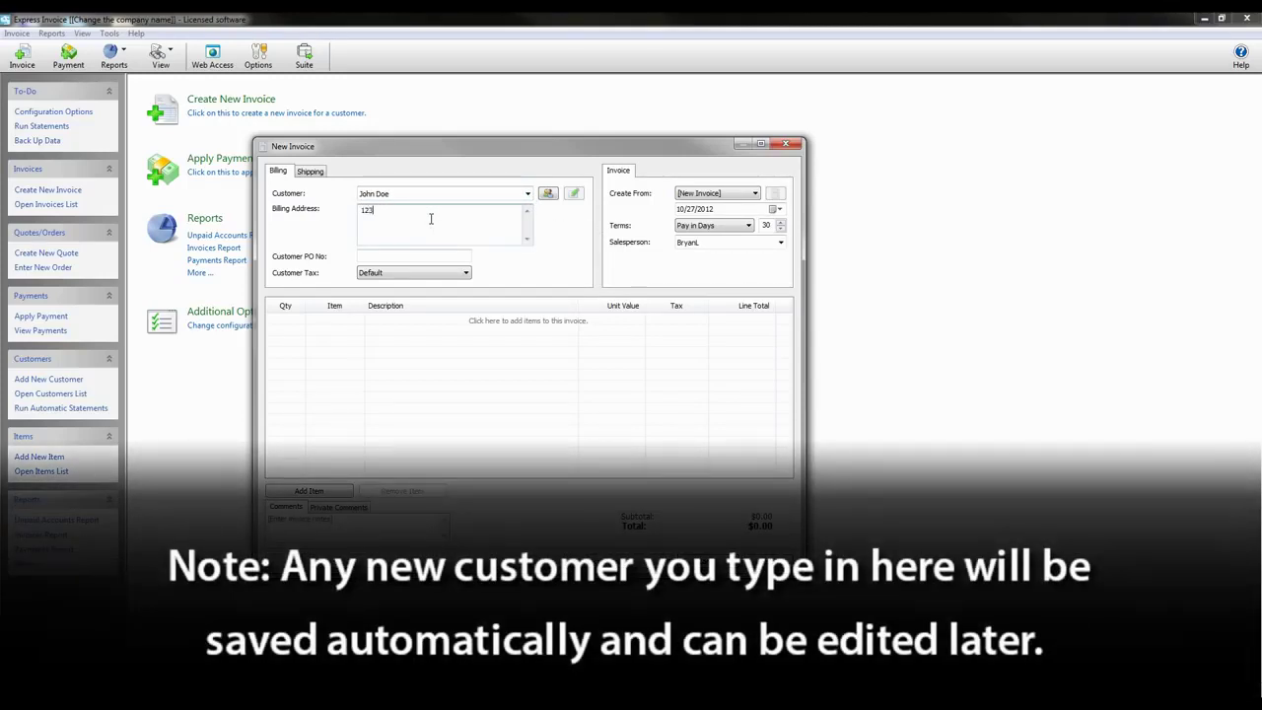
text(1234 Main St.)
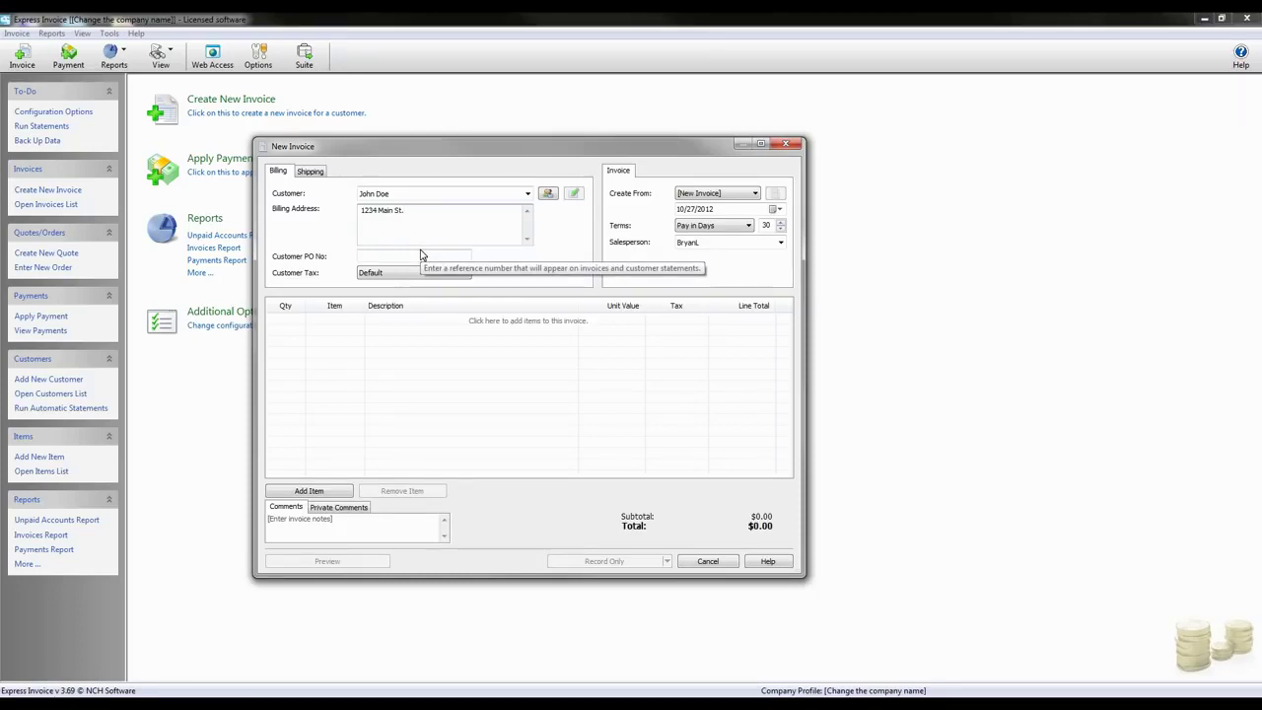
- Enter the customer's PO number and set the customer tax to Exempt
click(415, 253)
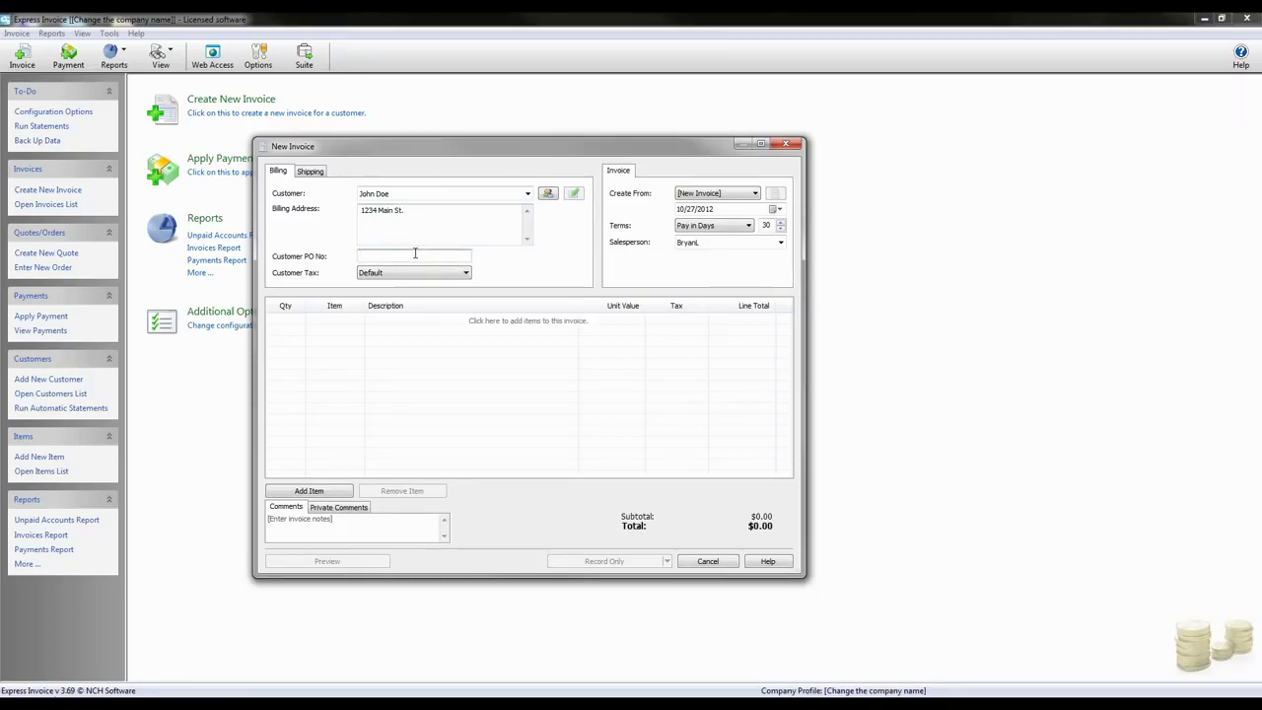
text(123456)
click(429, 273)
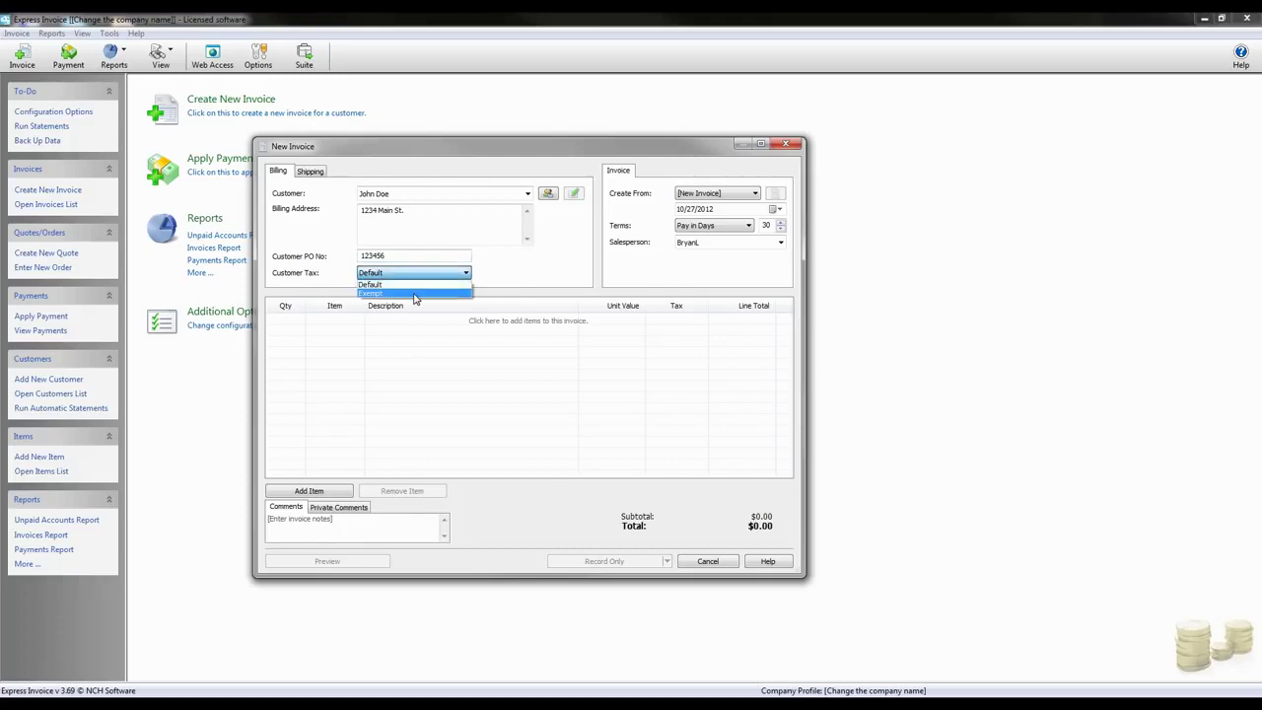
click(415, 293)
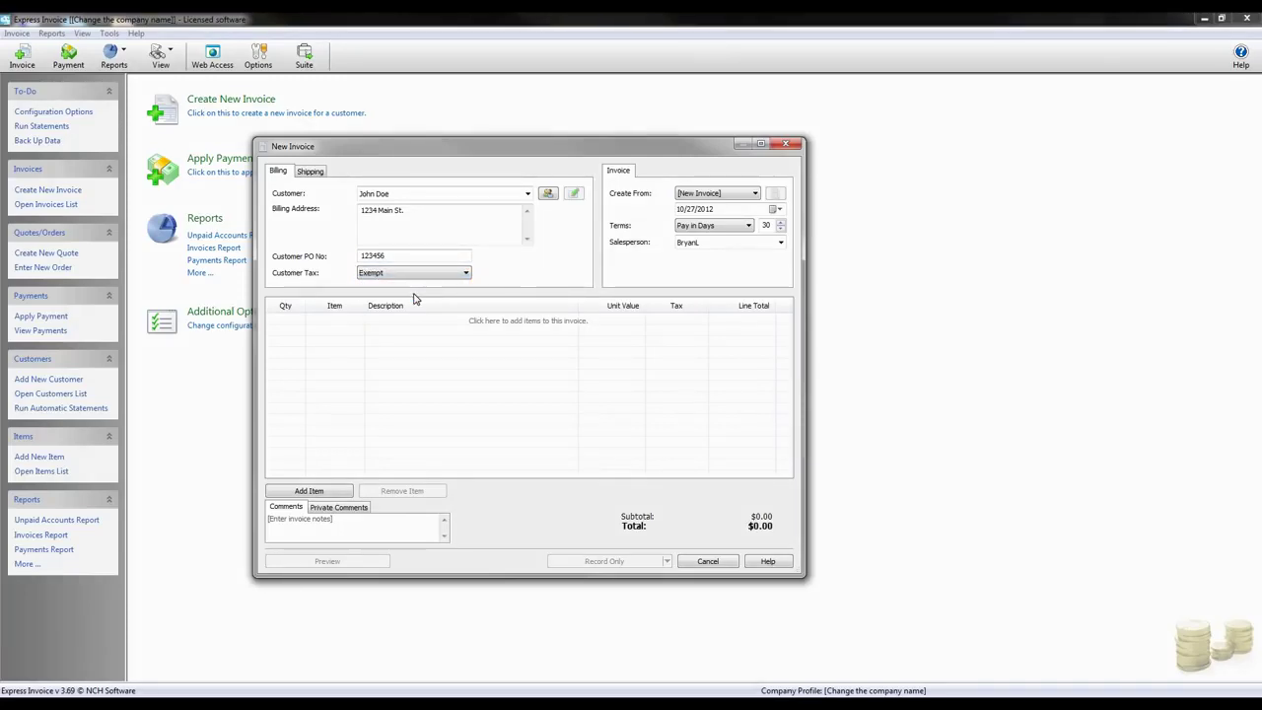
- Fill in the invoice's shipping details: ship by UPS, a tracking reference number and a shipping cost of $20.00
click(310, 172)
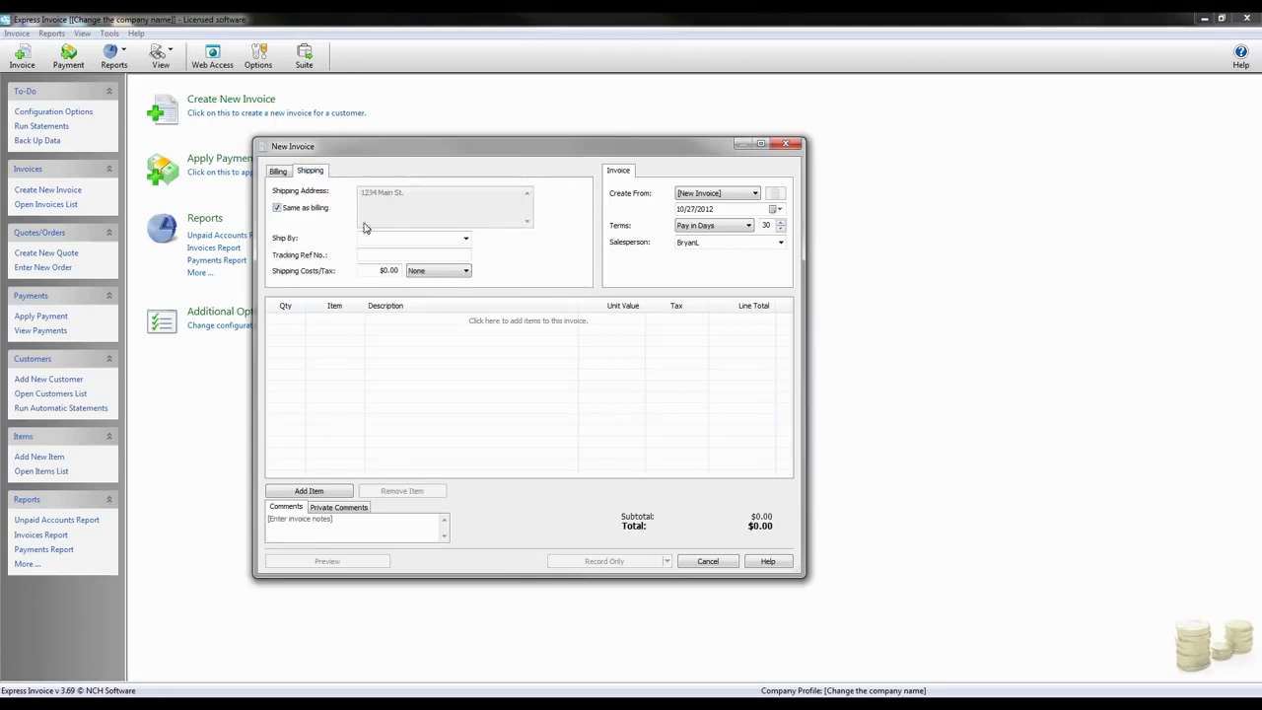
click(391, 237)
text(D)
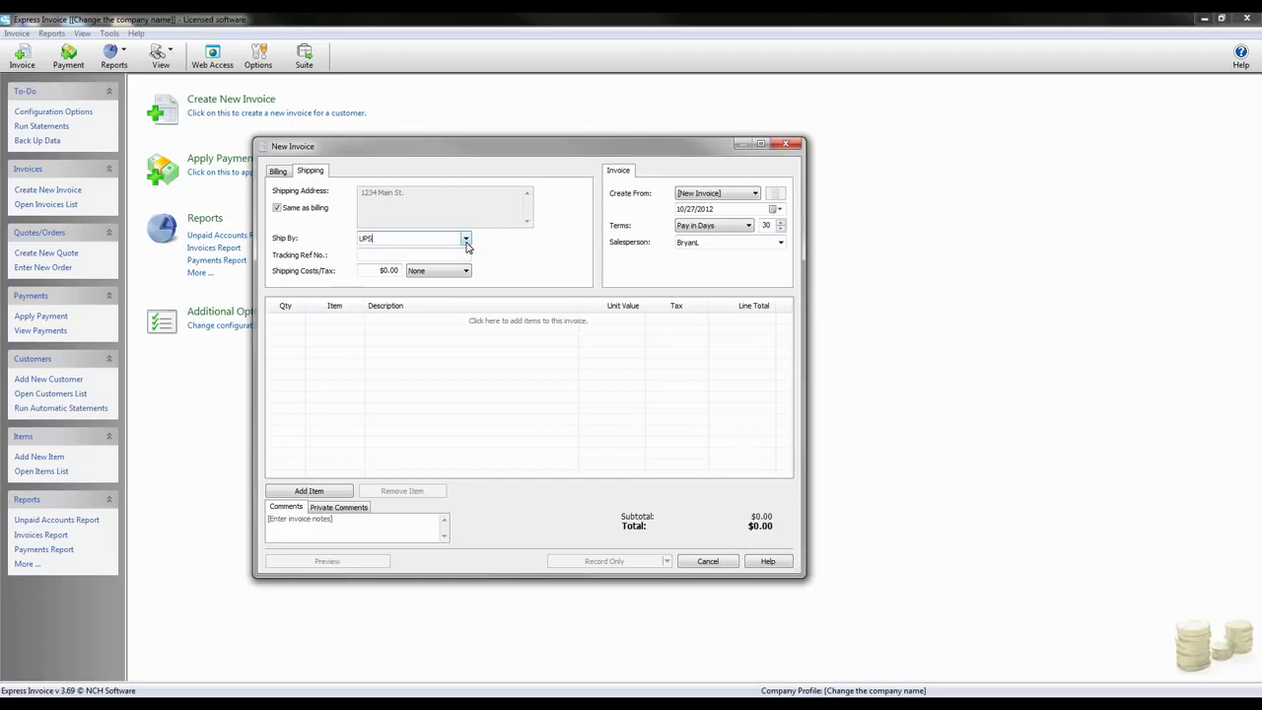
click(453, 254)
text(1)
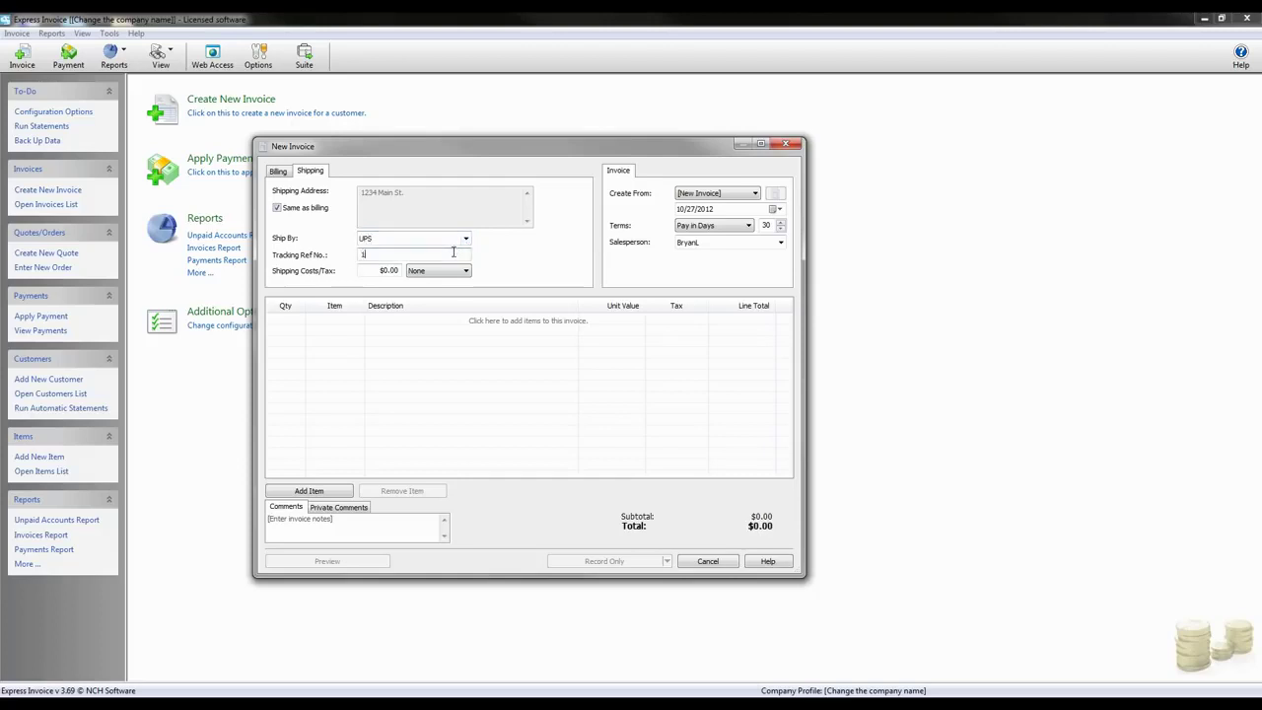
text(23456)
key(Tab)
text(2)
key(Tab)
text(0)
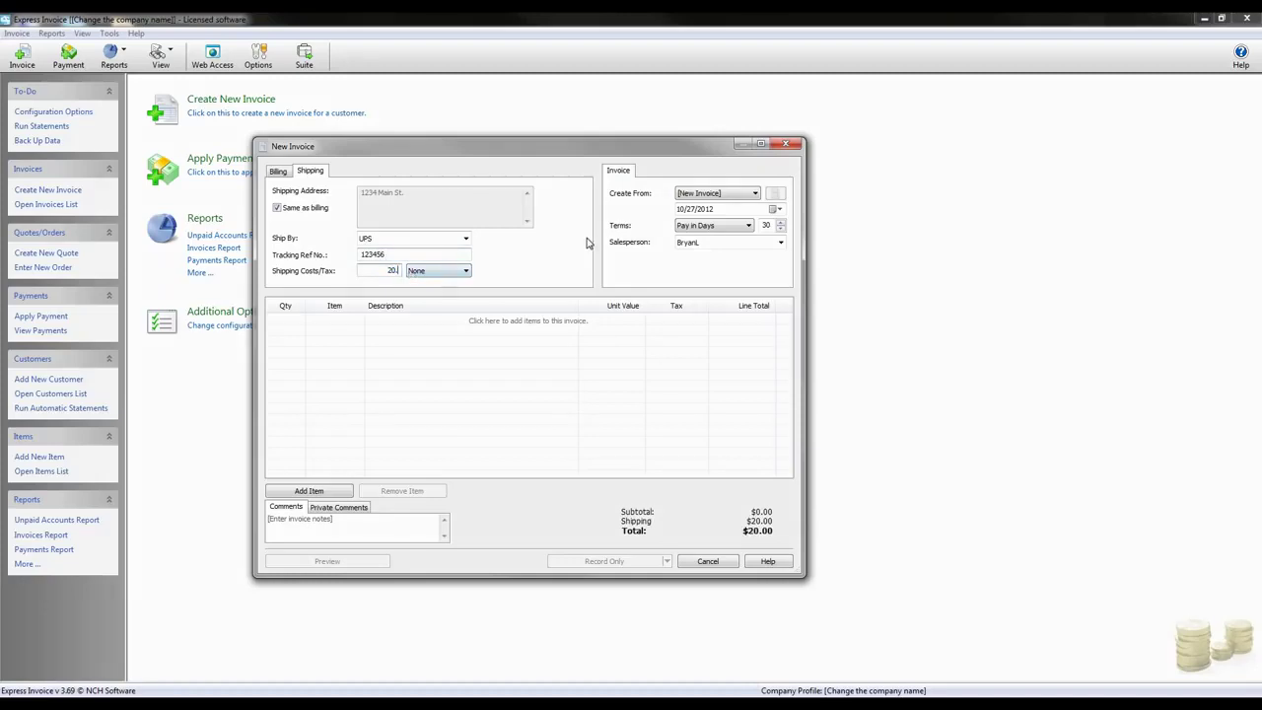
text(.)
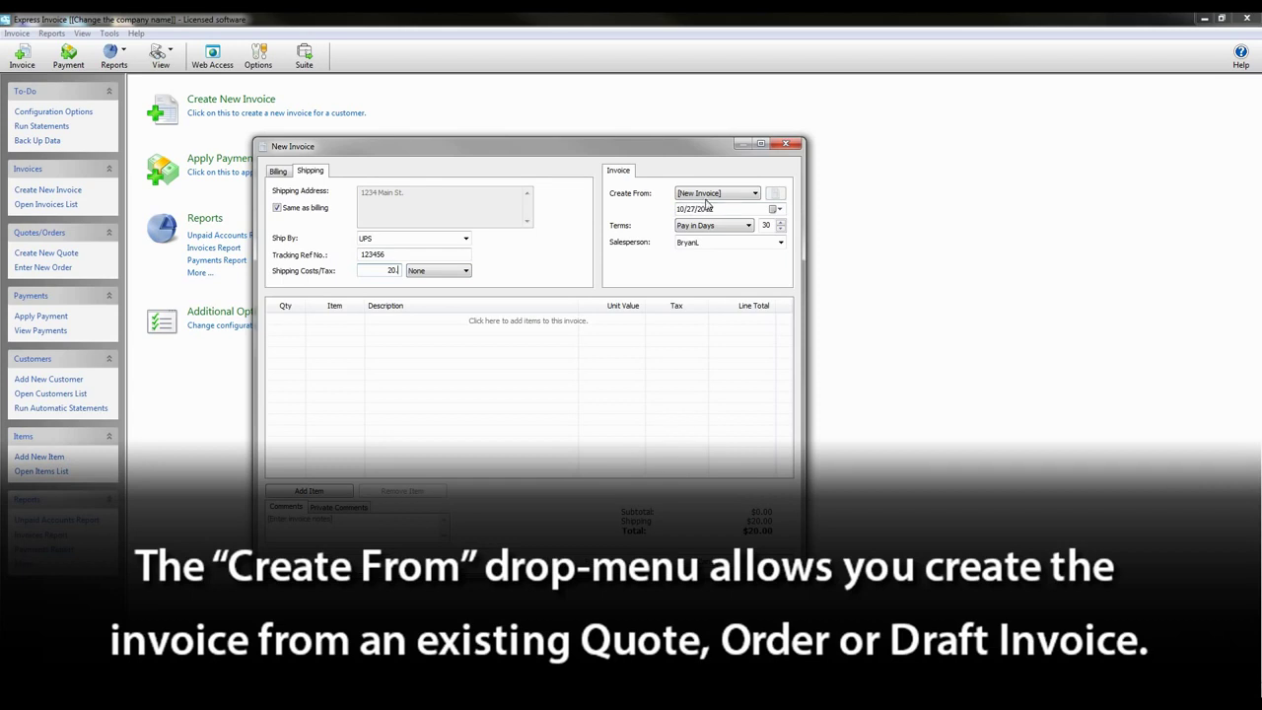
- Choose [New Invoice] as the invoice source and 10/27/2012 as the invoice date
click(749, 195)
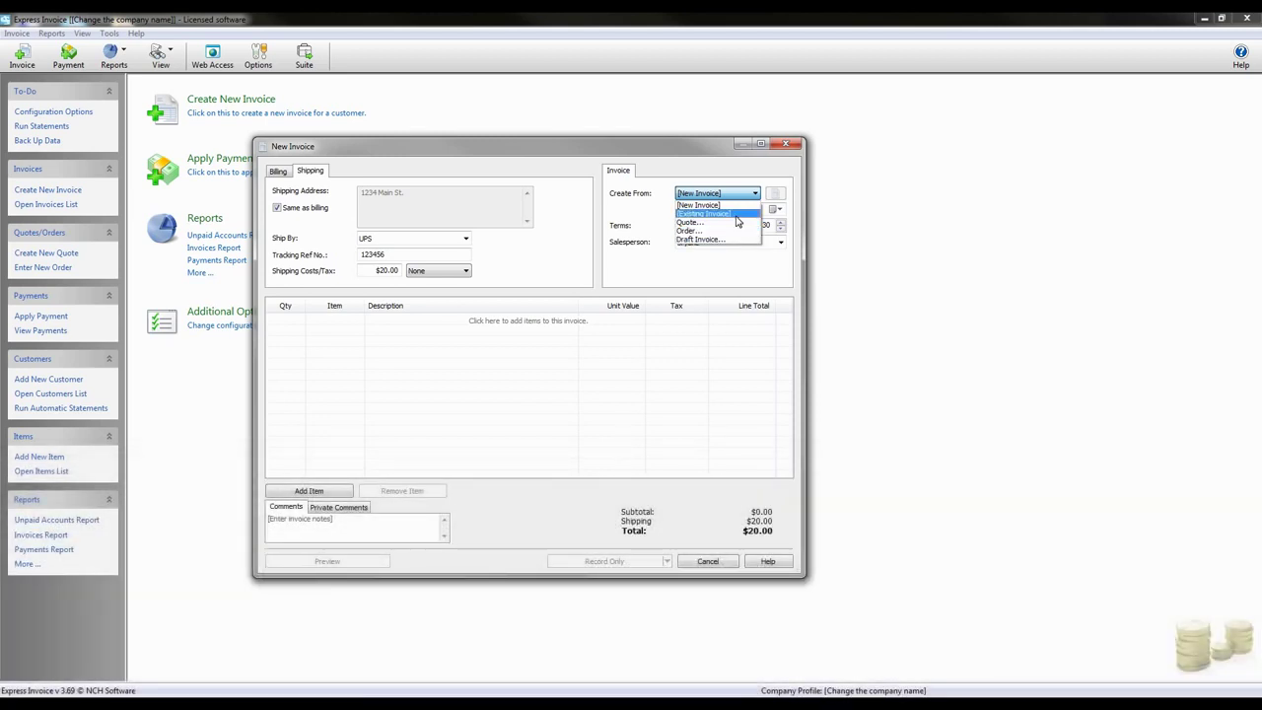
click(731, 206)
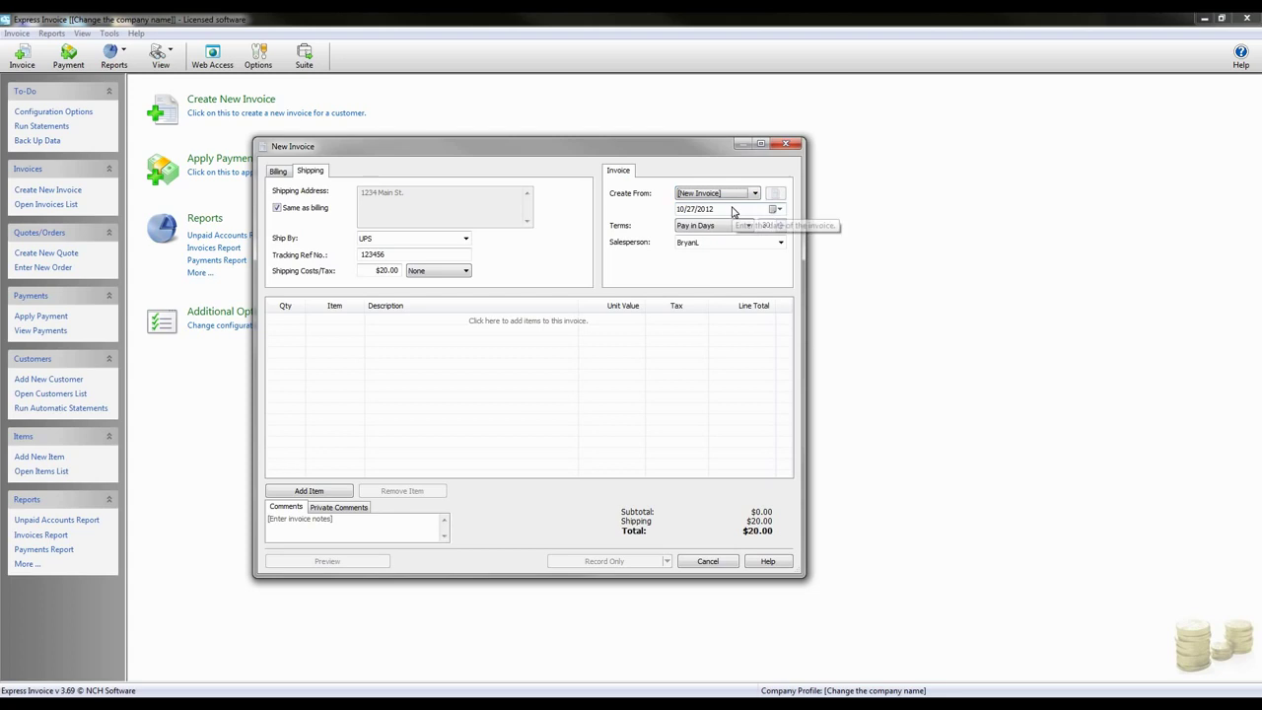
click(778, 210)
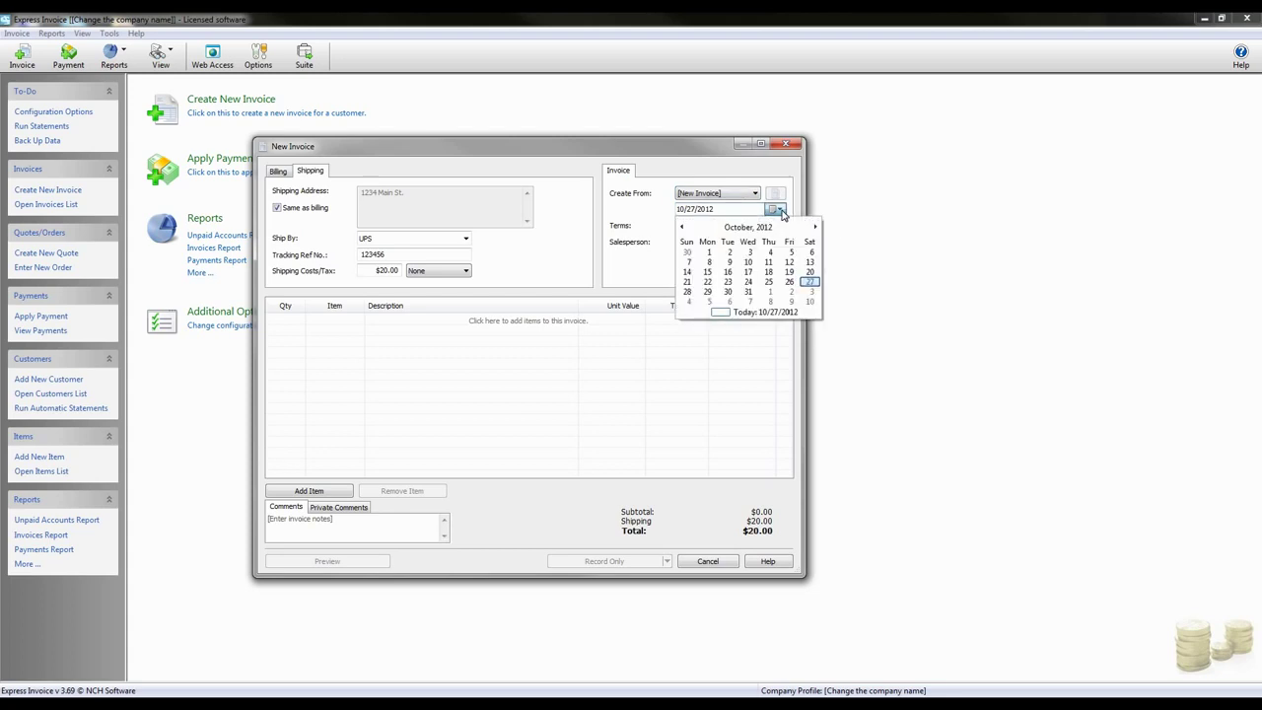
click(810, 282)
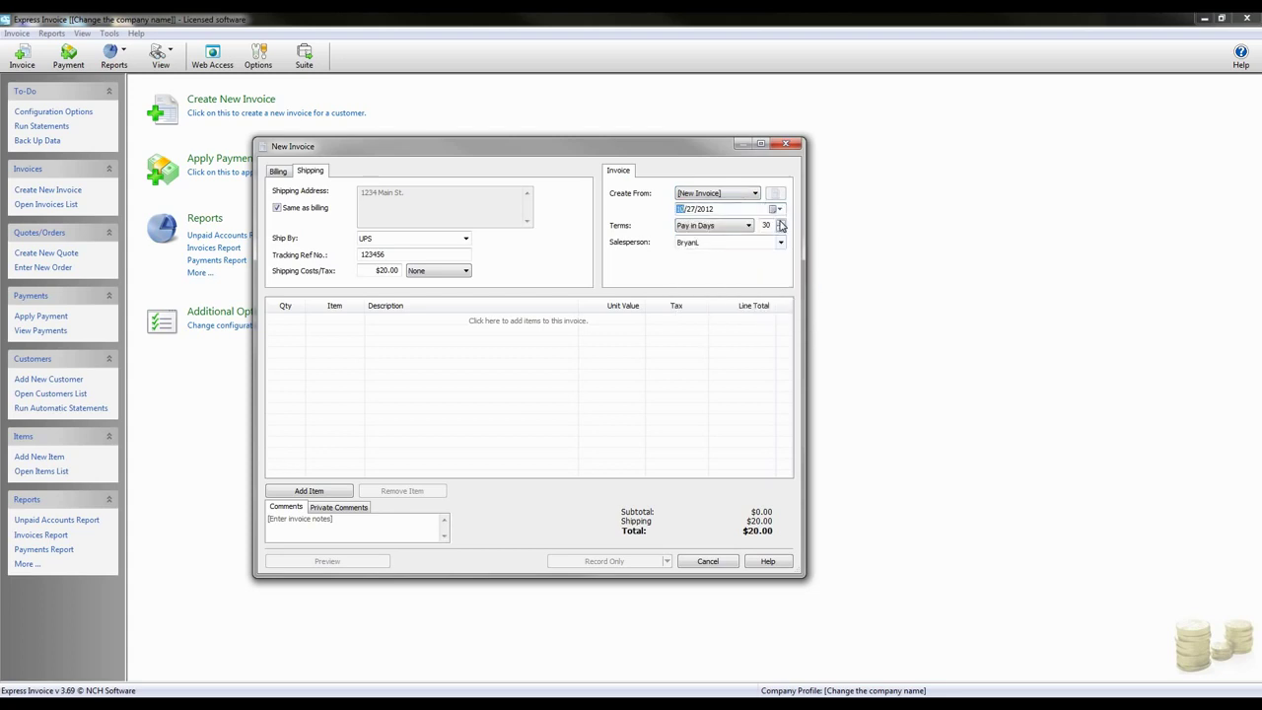
- Keep the payment terms at Pay in Days with 30 days and enter the salesperson's name
click(748, 225)
click(748, 226)
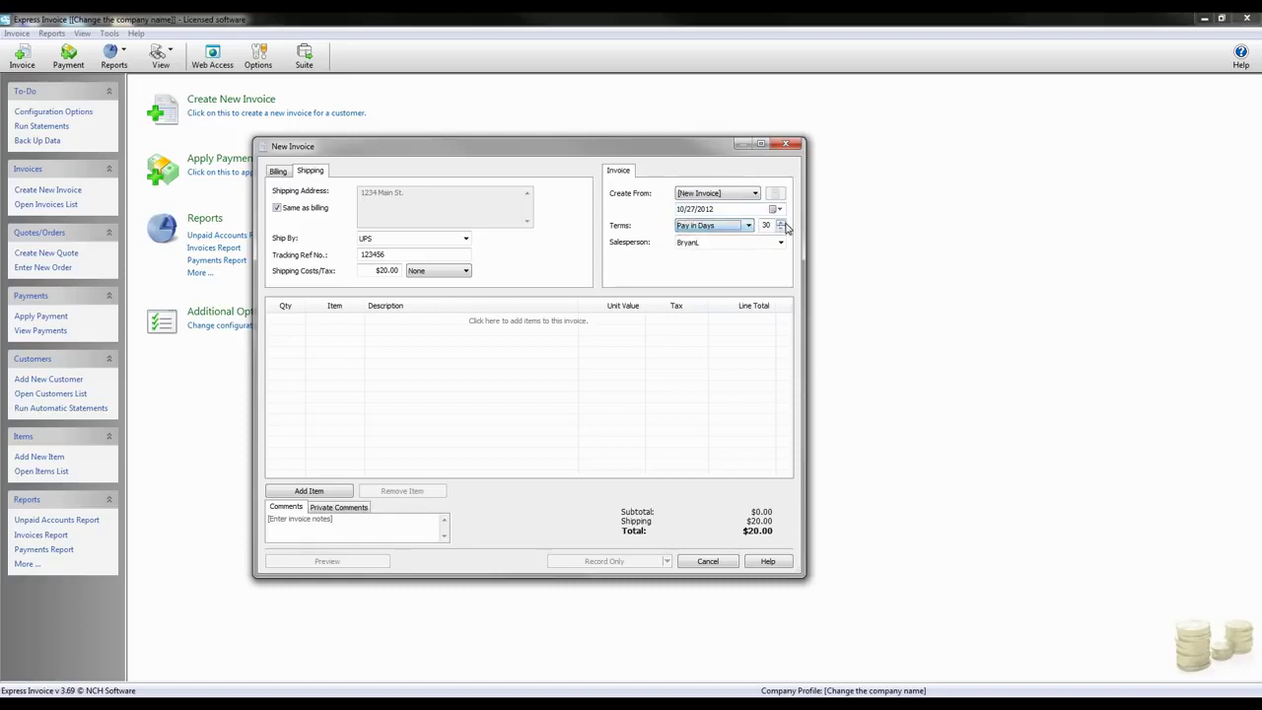
click(780, 224)
click(761, 244)
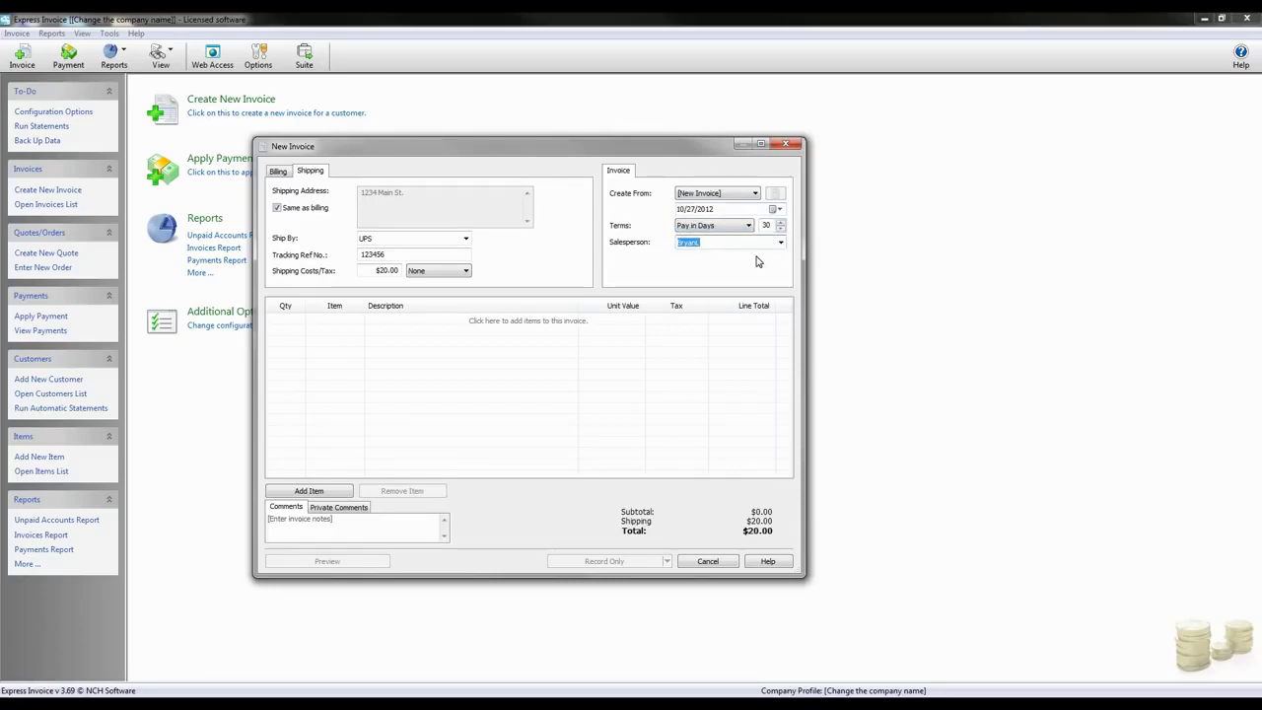
text(John Smith)
- Add the existing item CDD2 as the first line of the invoice
click(398, 325)
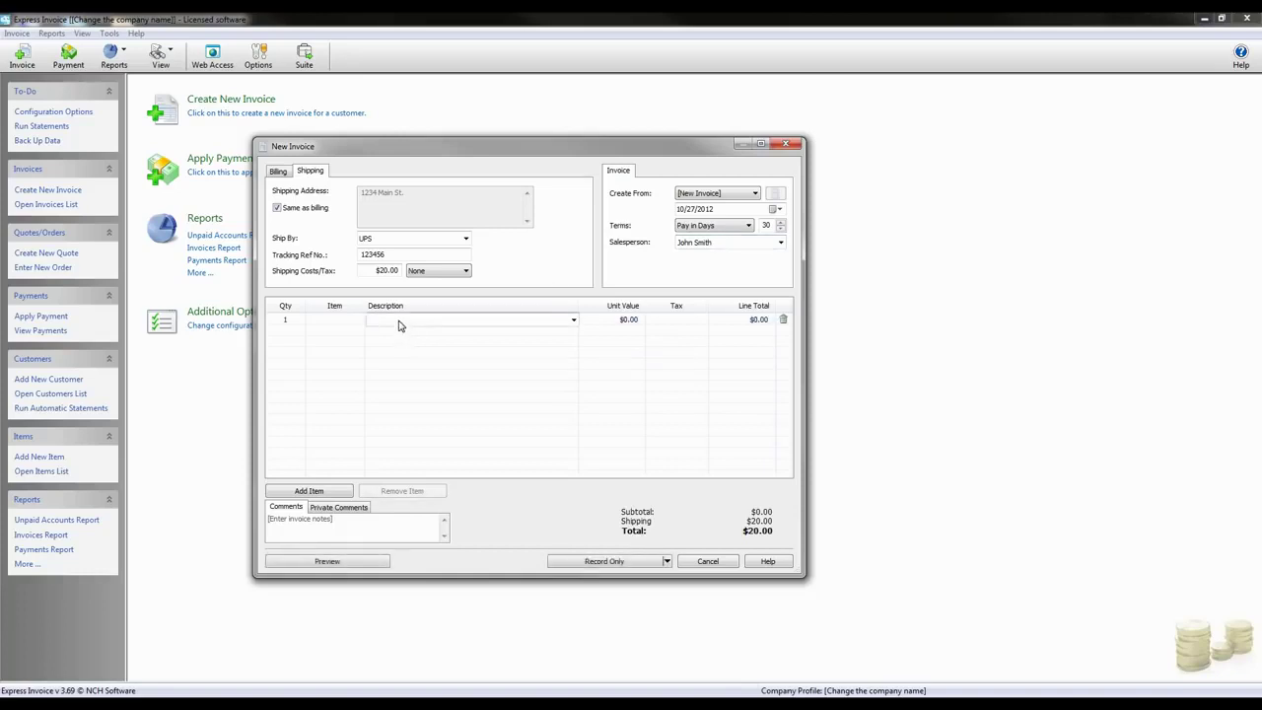
click(347, 320)
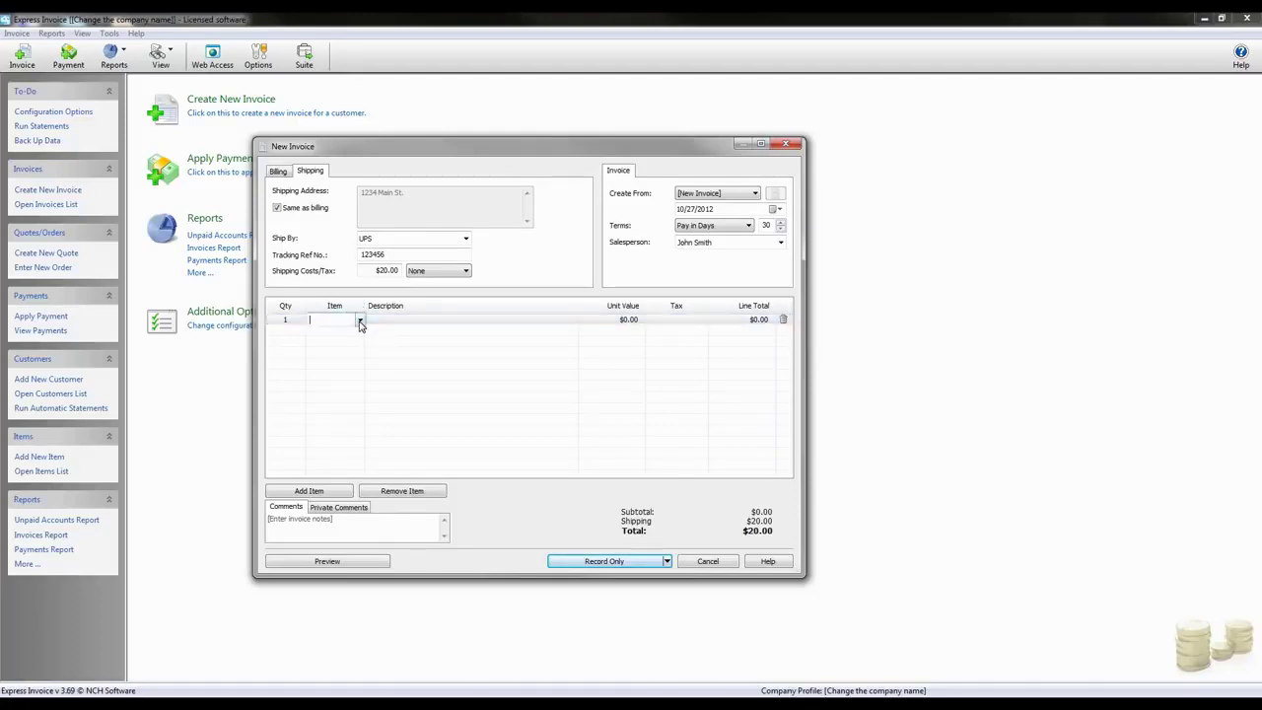
click(360, 320)
click(331, 339)
click(360, 320)
click(353, 335)
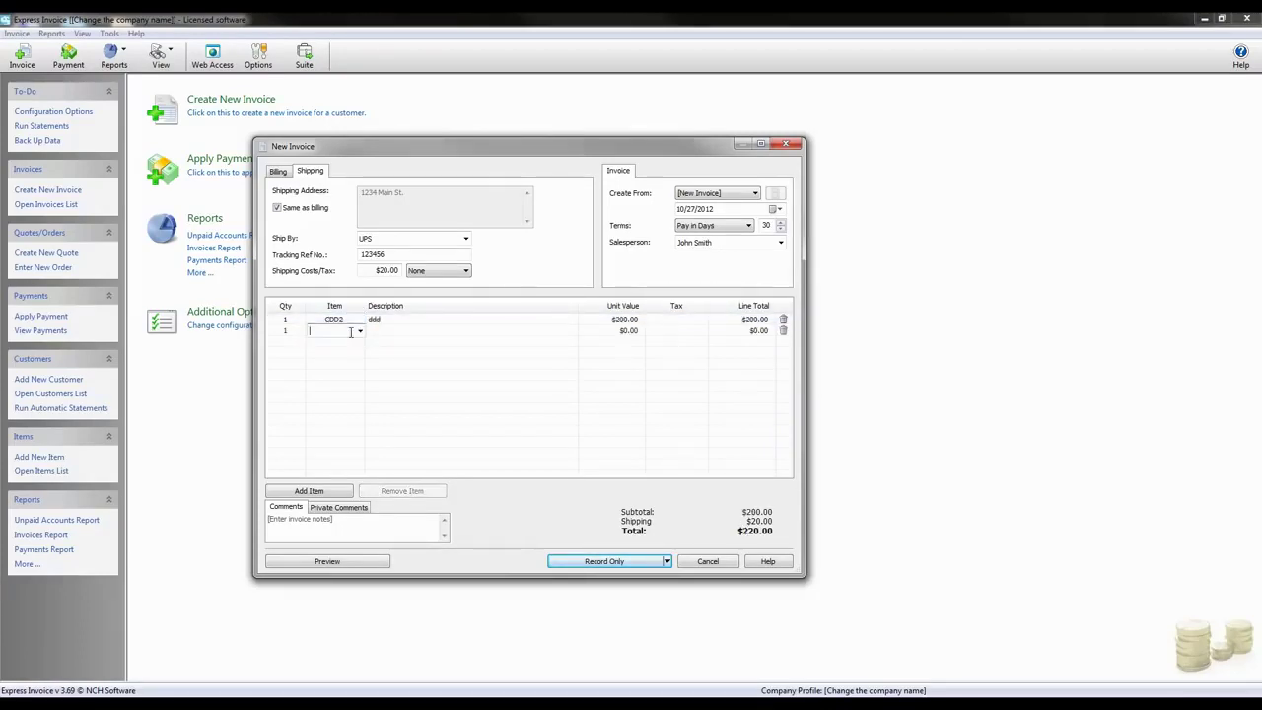
- Add a second invoice line with the item name Item1 and the text "Description" as its description
click(350, 332)
text(Item1)
key(Tab)
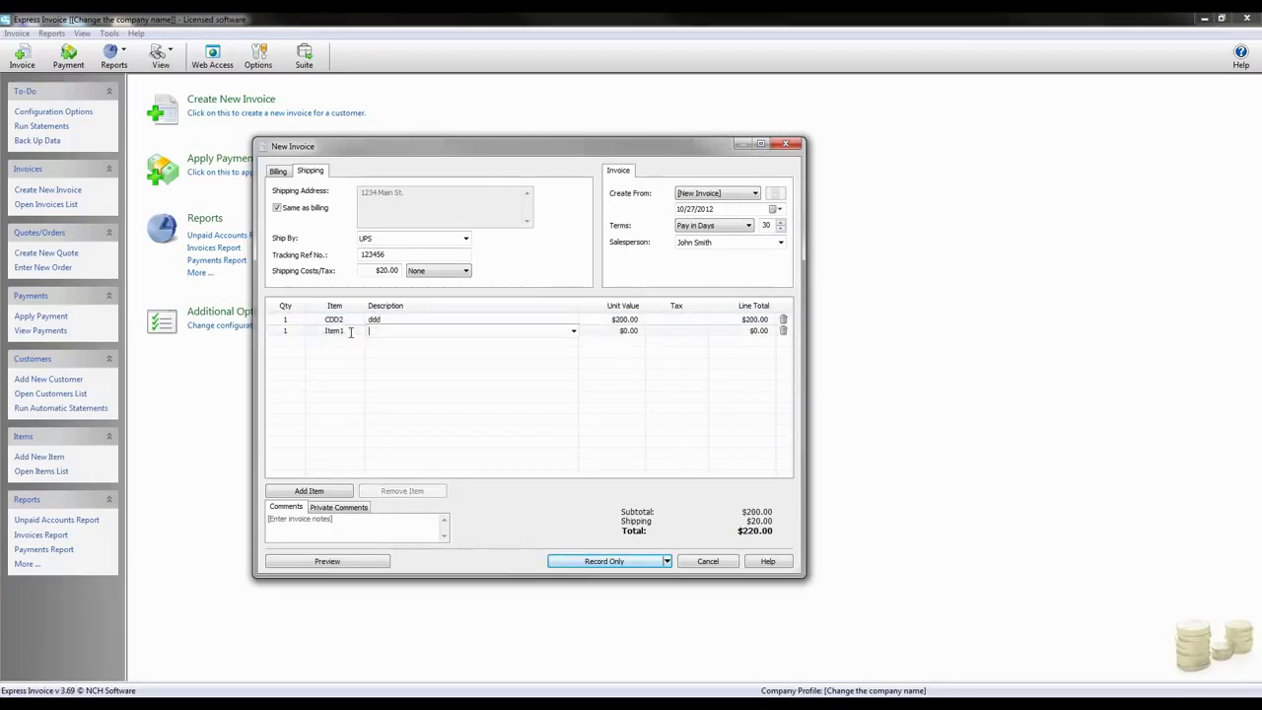
text(Description)
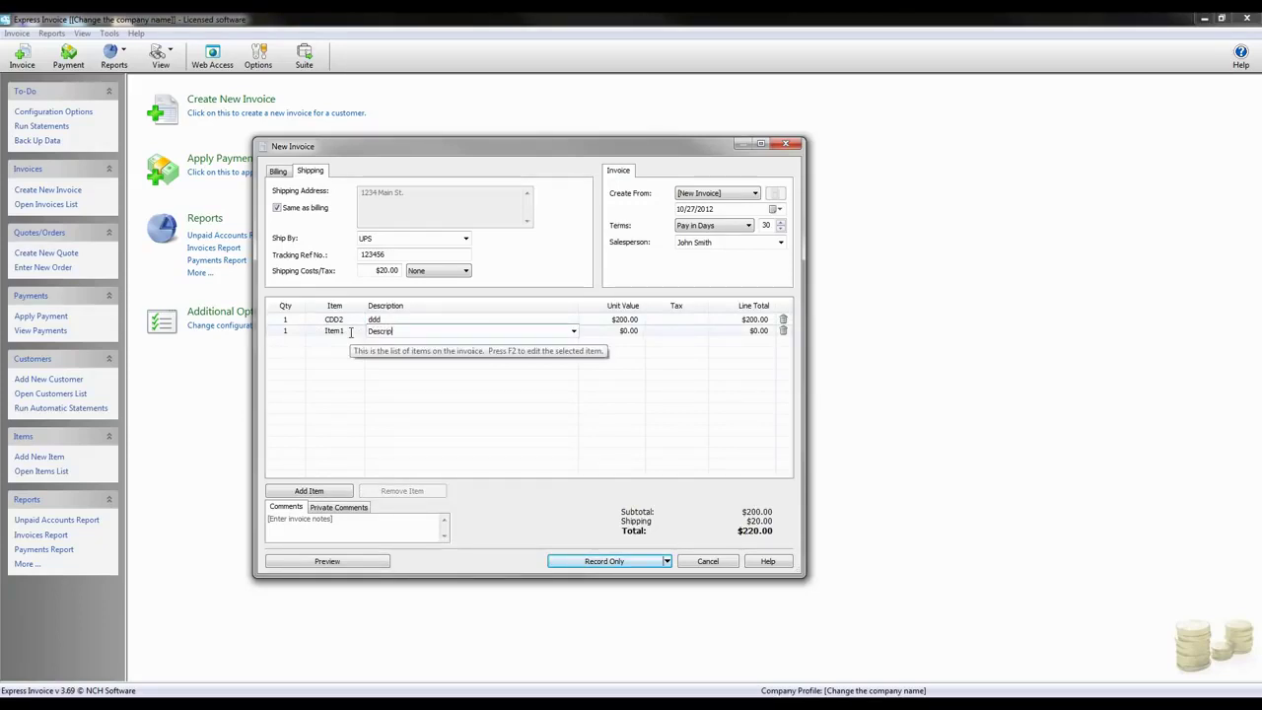
- Apply Sales Tax to the CDD2 line
click(693, 321)
click(693, 320)
click(683, 353)
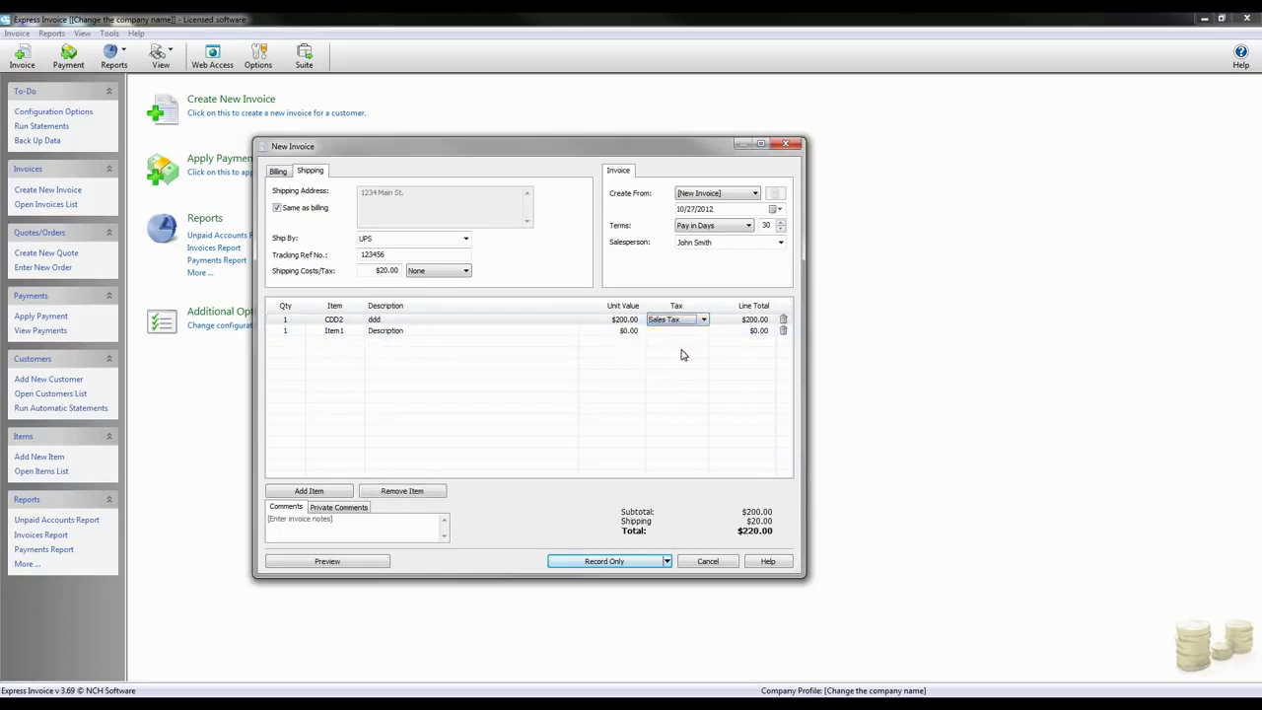
- Delete the Item1 line from the invoice
click(784, 332)
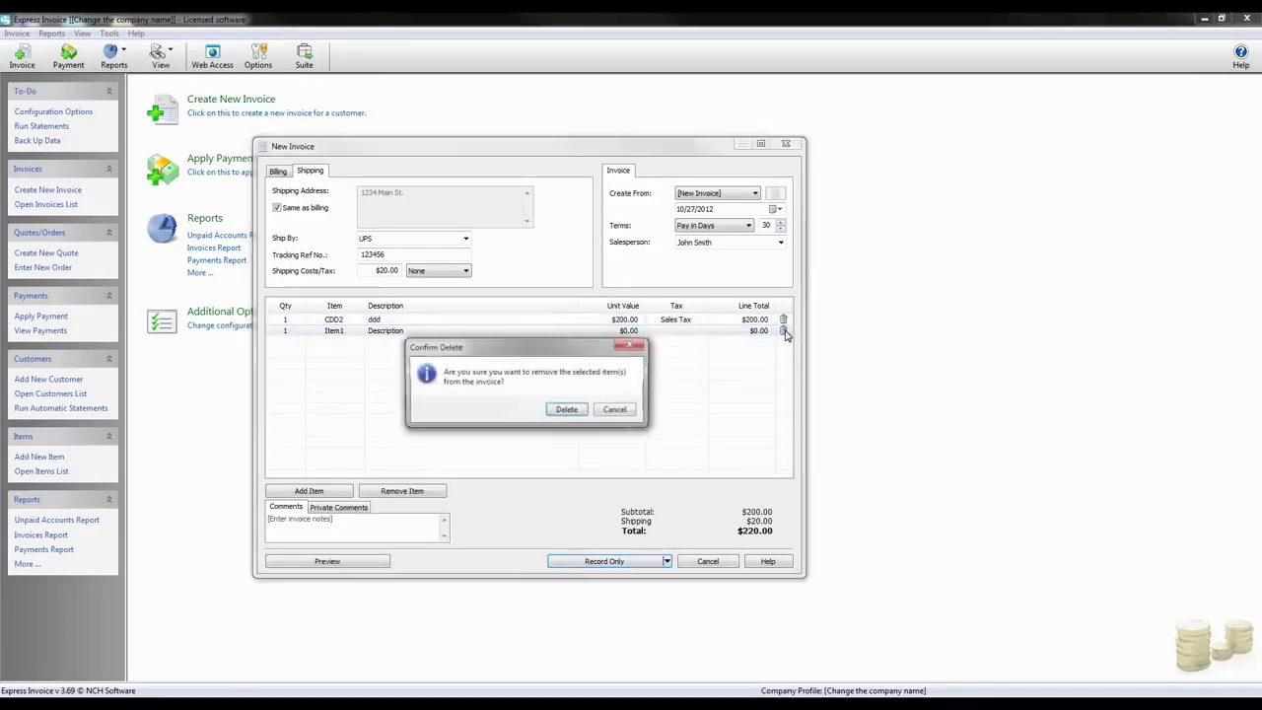
click(582, 413)
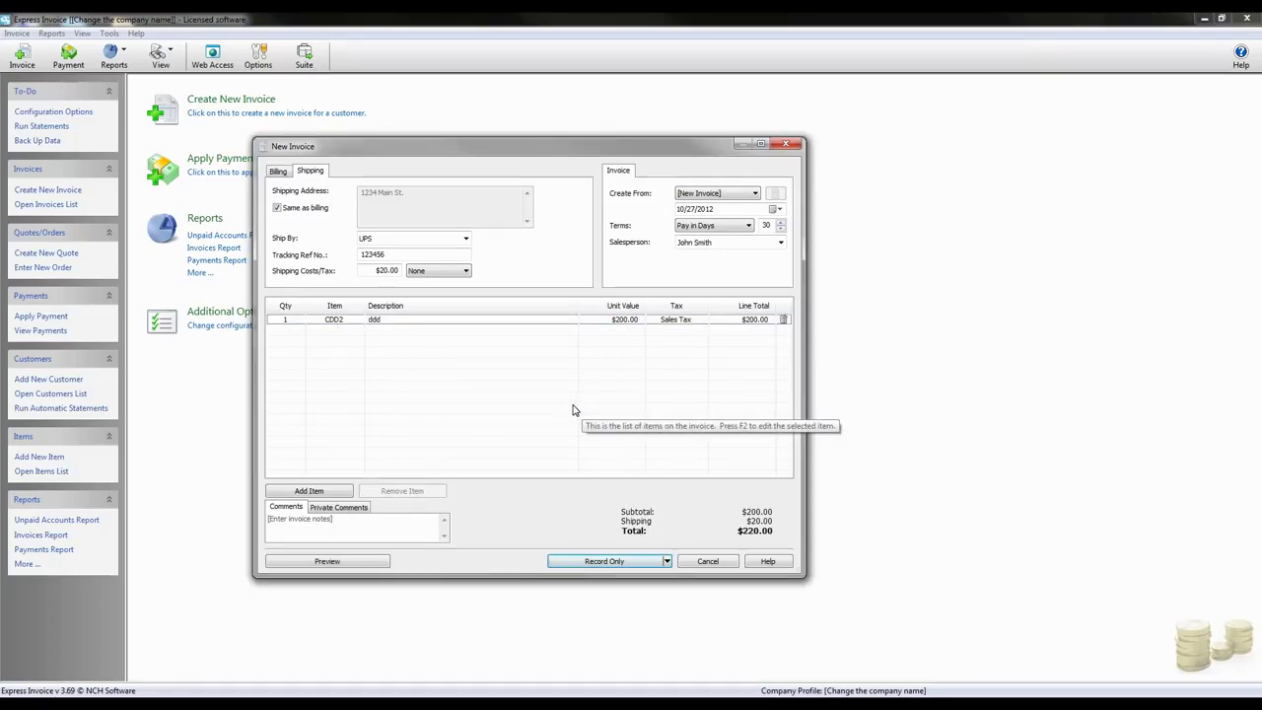
click(360, 321)
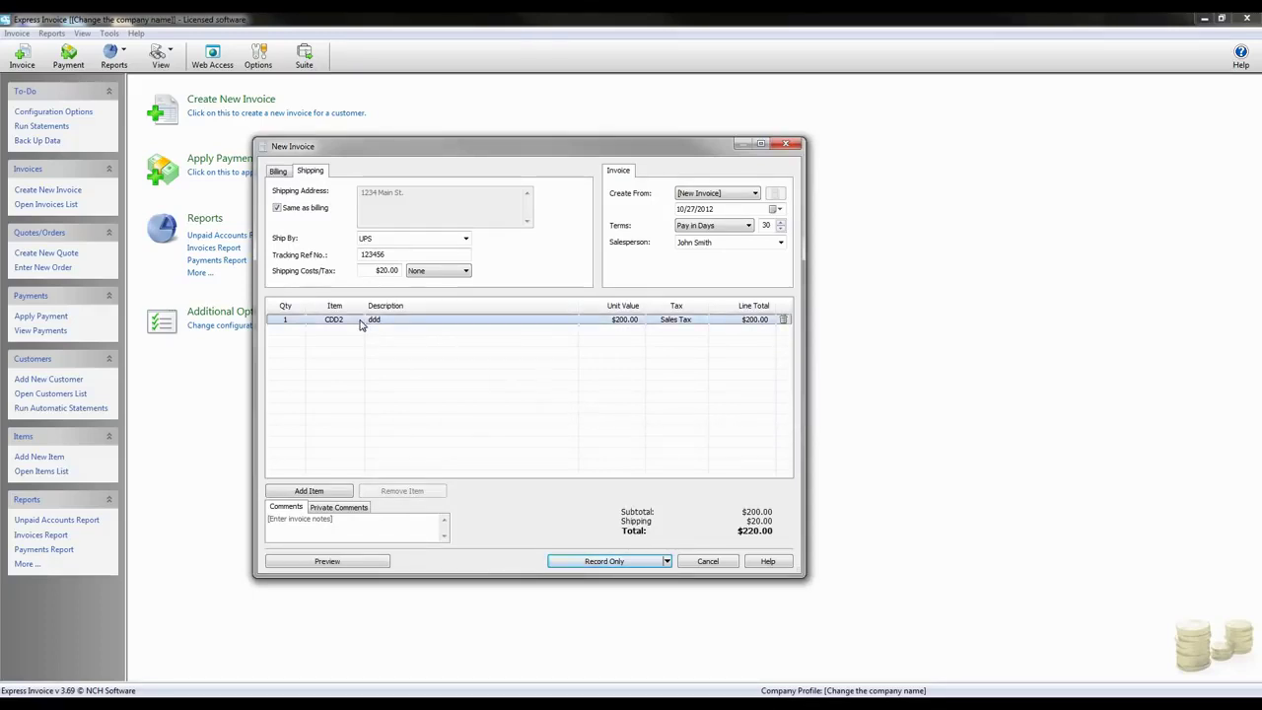
click(361, 322)
click(335, 332)
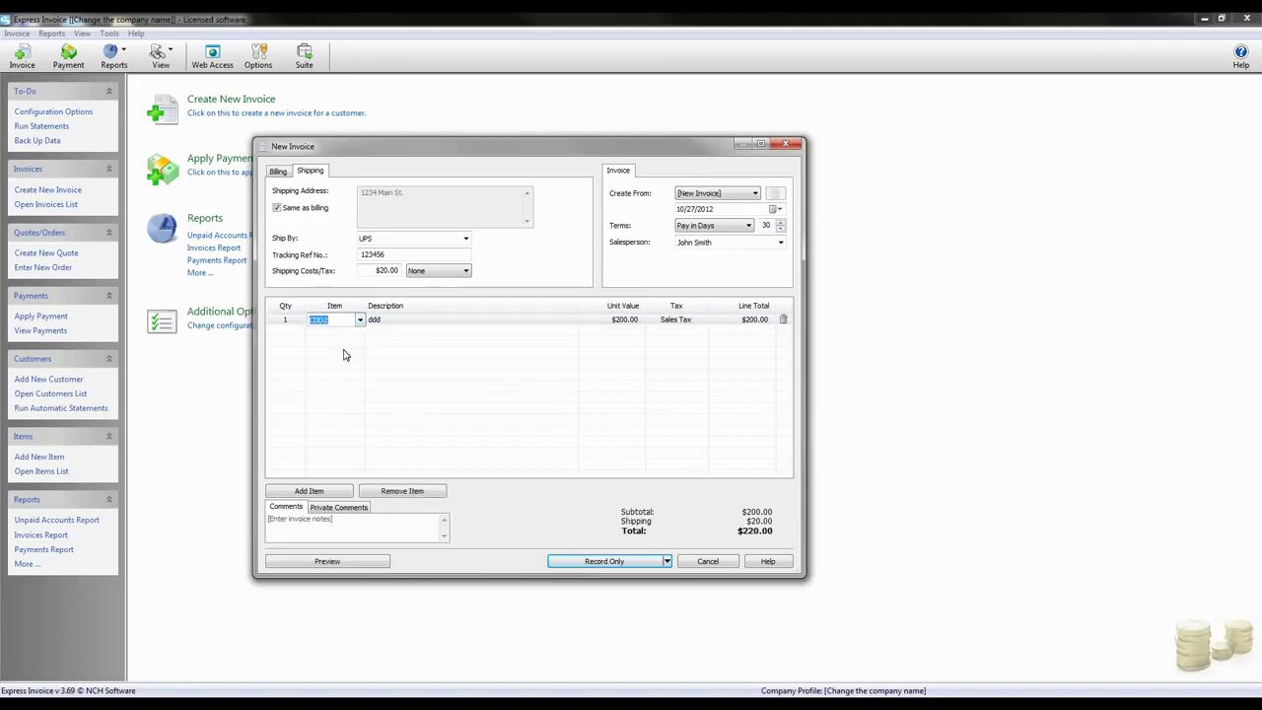
- Add the comment "Paid" and the private comment "Good customer!" to the invoice
click(292, 521)
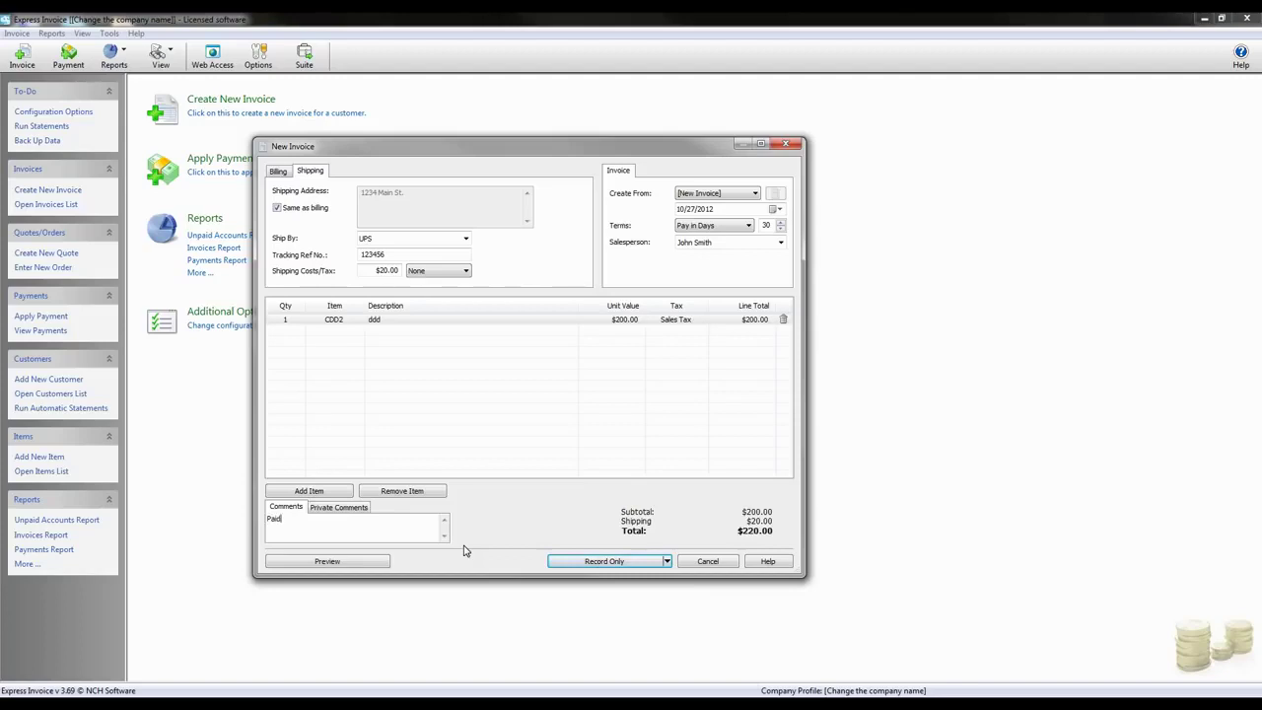
click(333, 507)
click(330, 519)
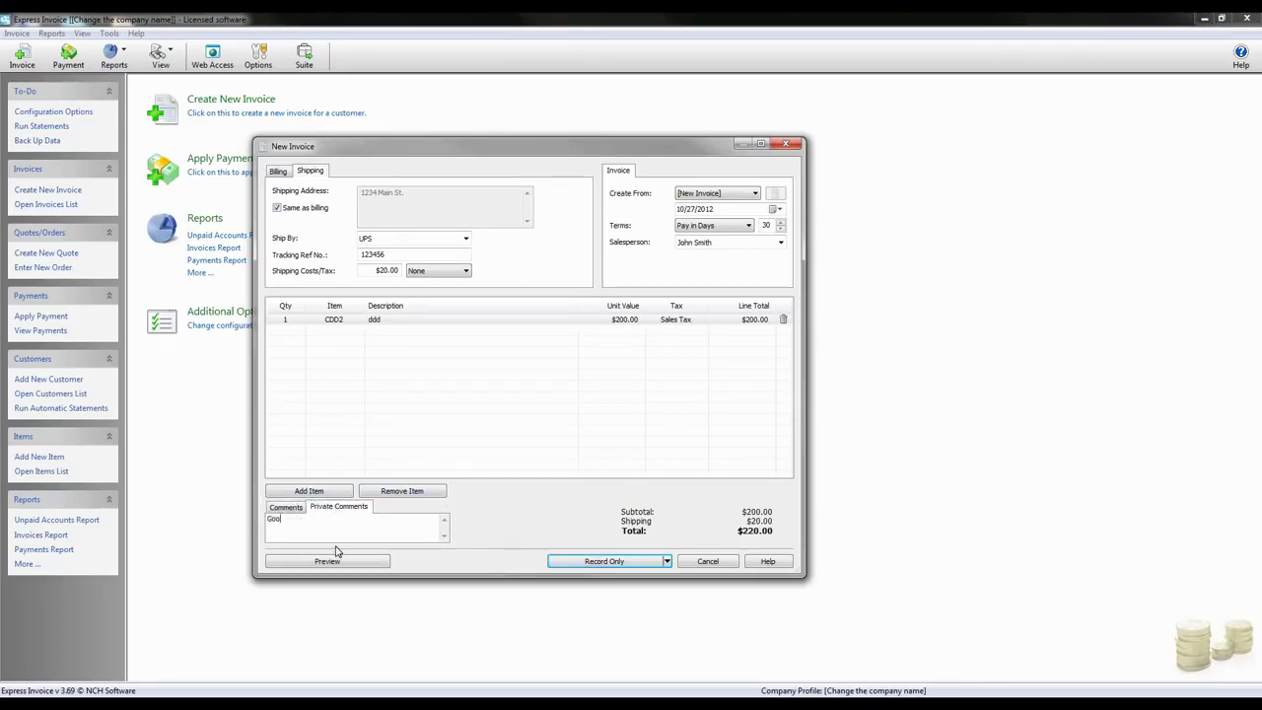
text(Good customer!)
- Open the list of ways to record or save the invoice
click(667, 562)
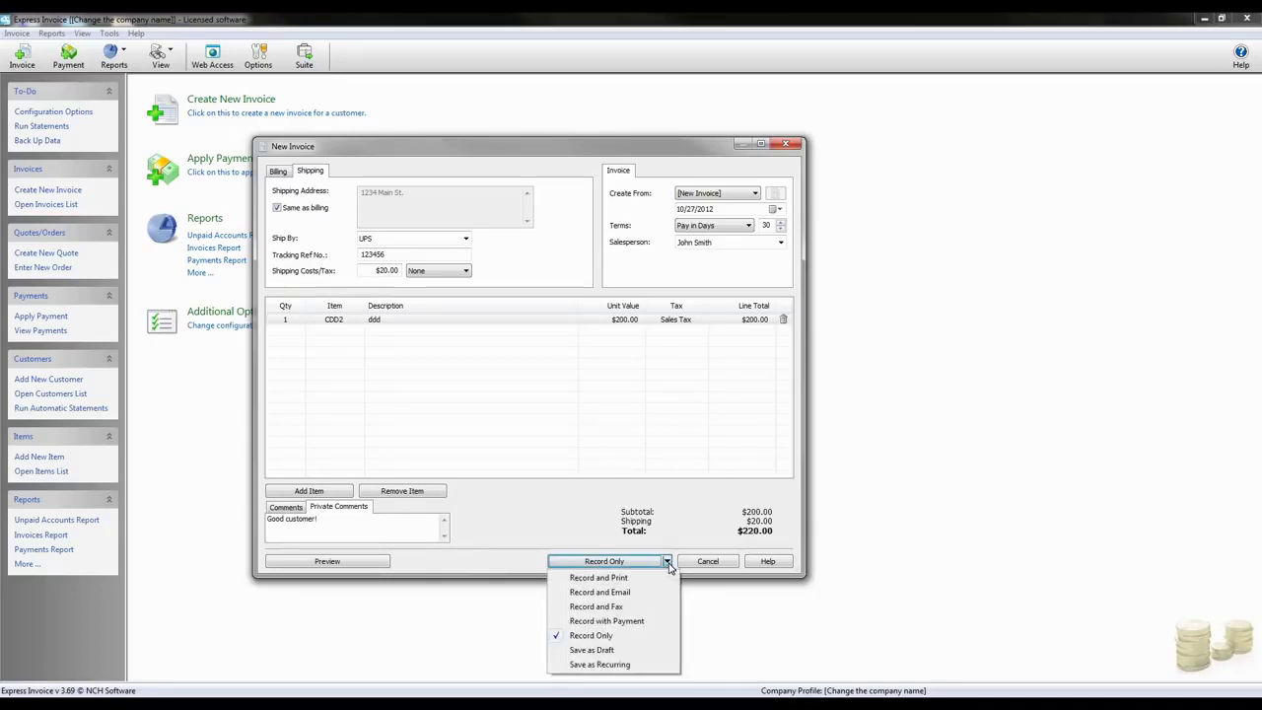